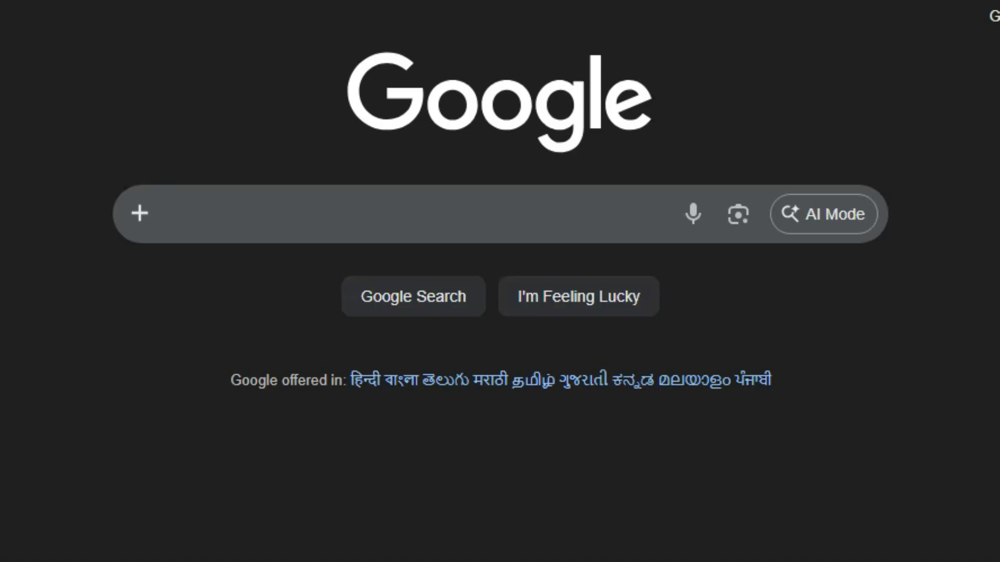
Go to forms.microsoft.com in the browser
key(ctrl+l)
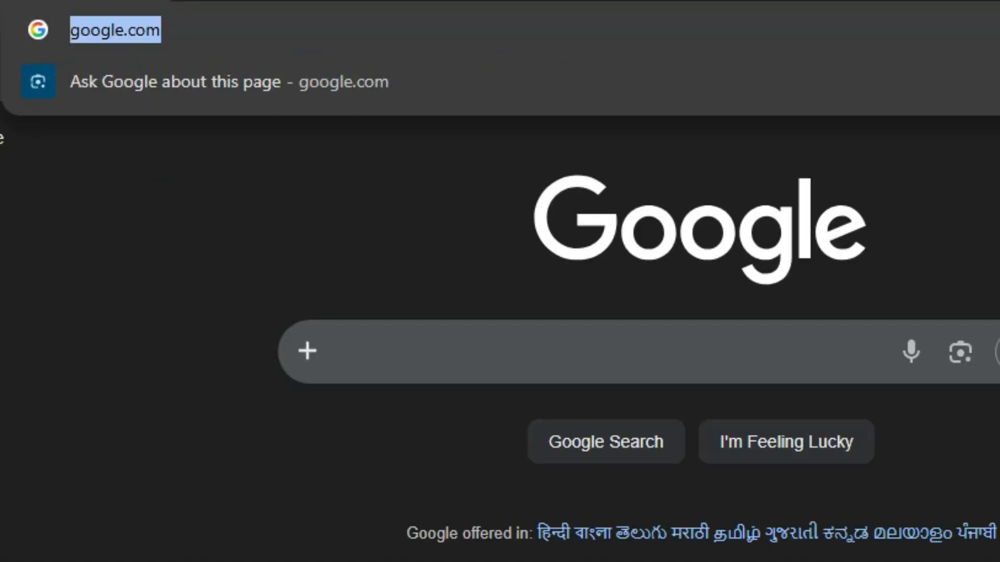
text(forms.microsoft.com)
key(Return)
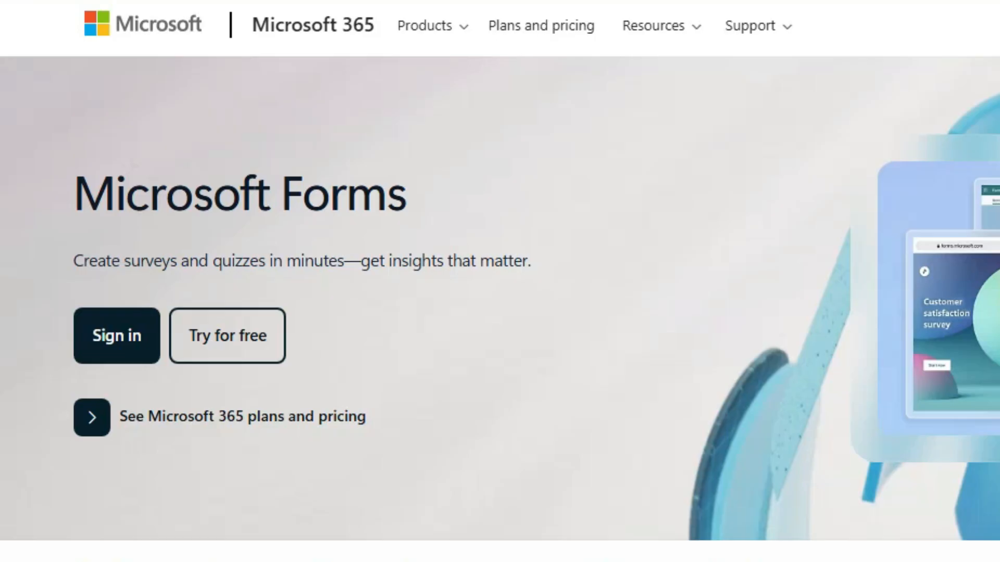
Sign in to Microsoft Forms through a newly created account, staying signed in, and start a new blank form
click(116, 336)
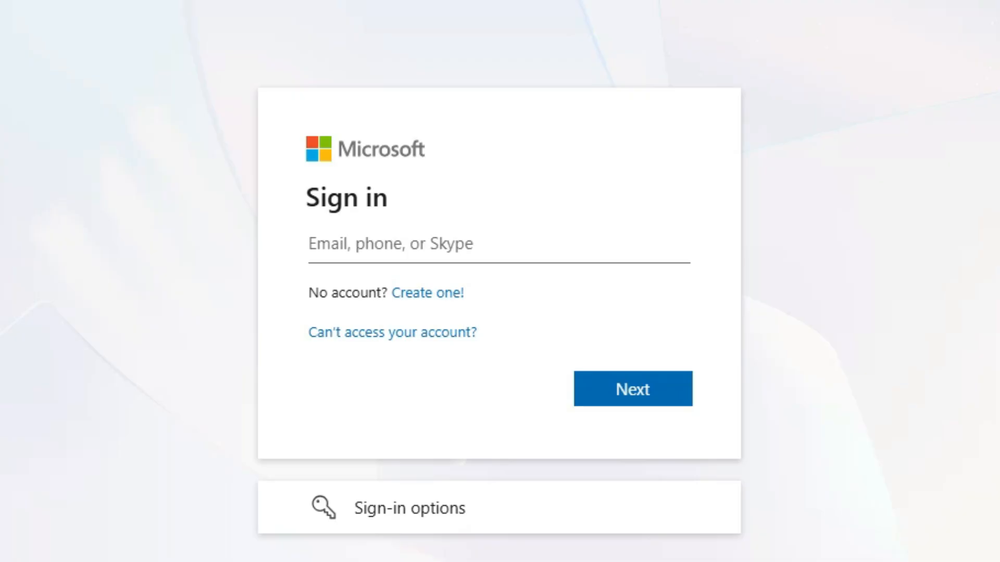
click(427, 293)
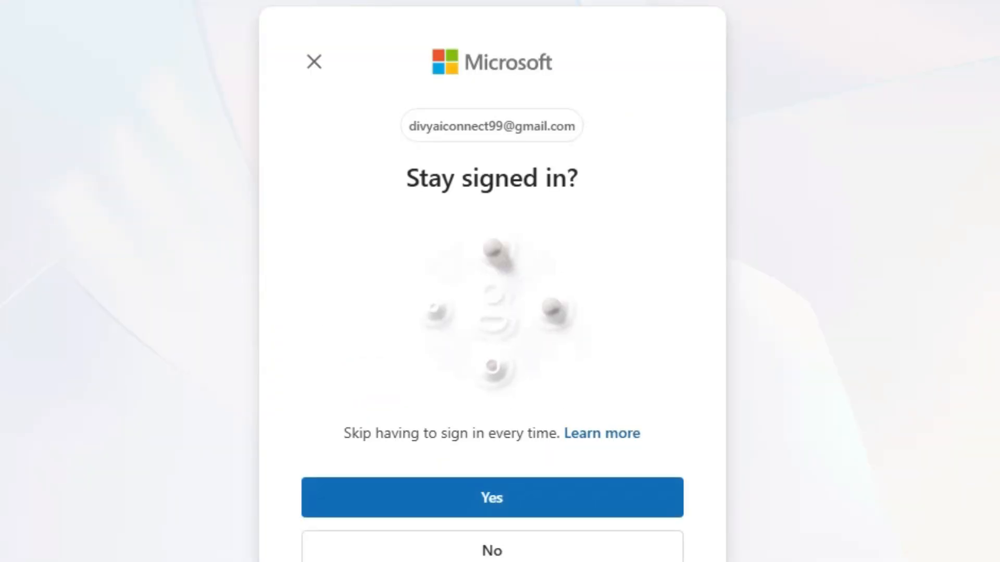
click(492, 498)
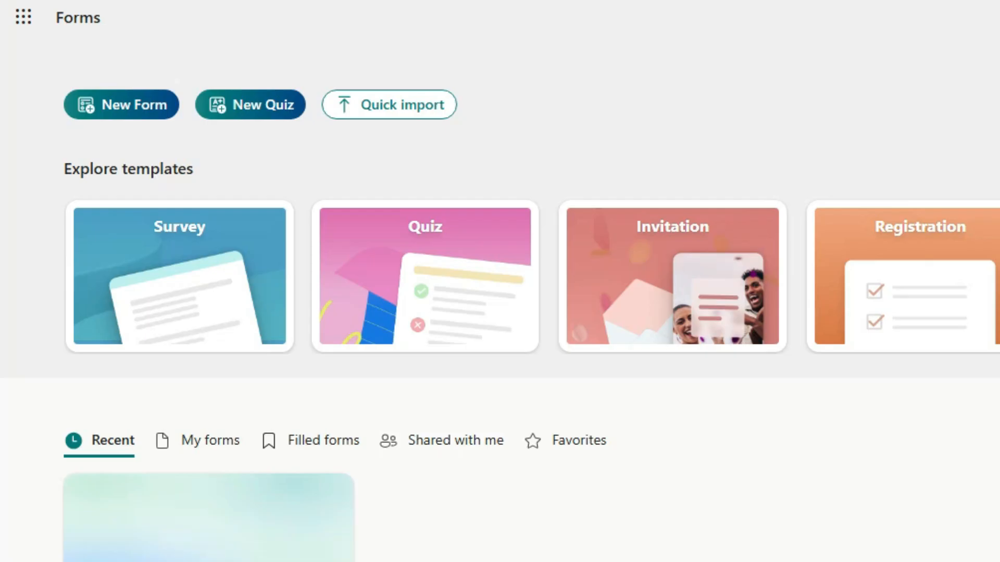
click(112, 106)
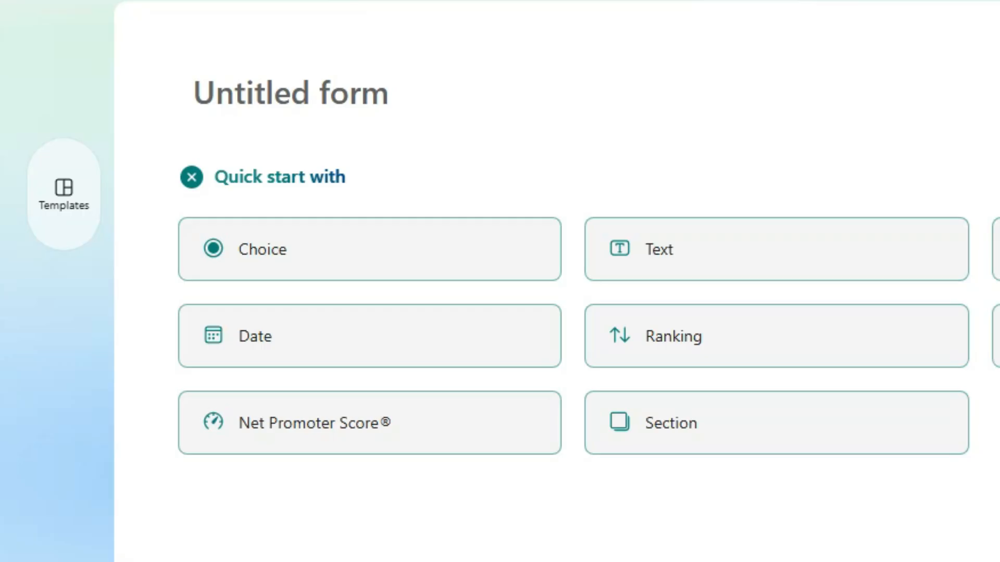
Replace the untitled form's title with "Survey / Feedback Form"
click(290, 93)
triple_click(215, 84)
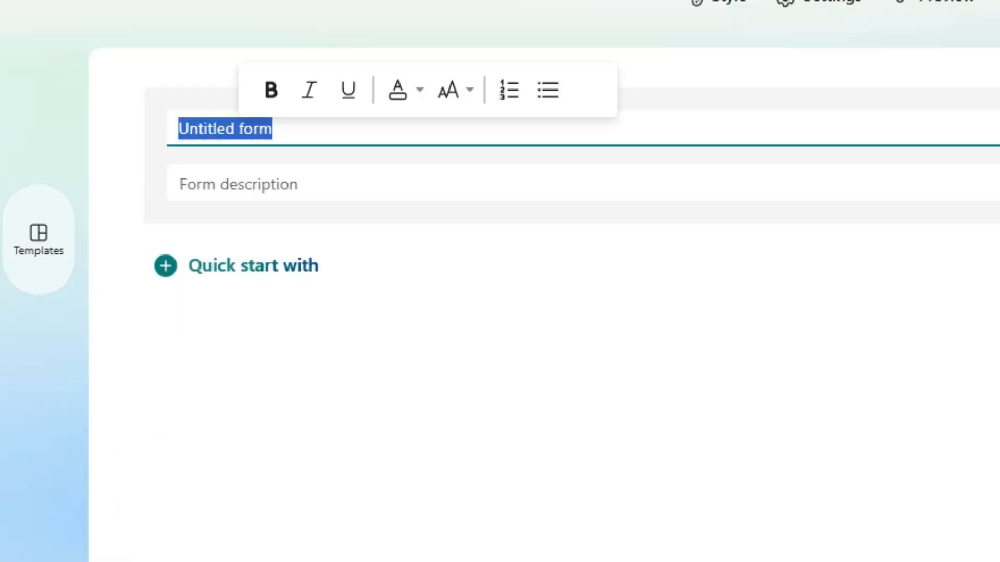
click(239, 185)
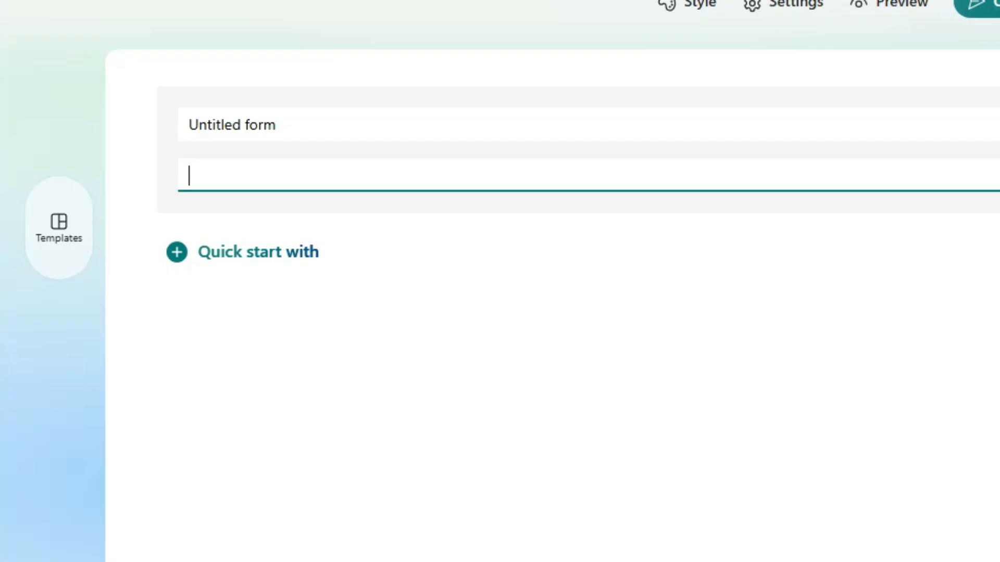
click(232, 125)
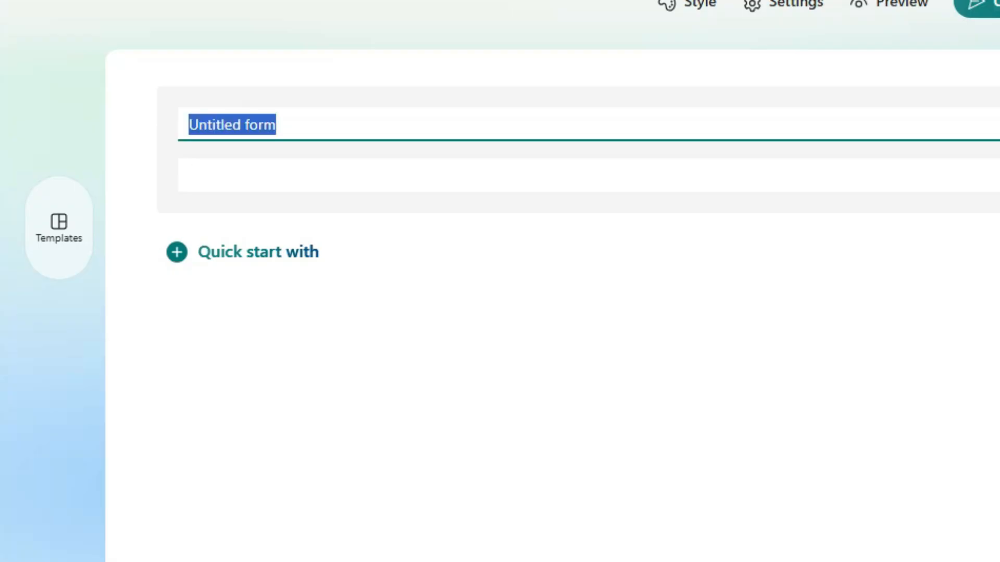
drag(278, 125, 188, 125)
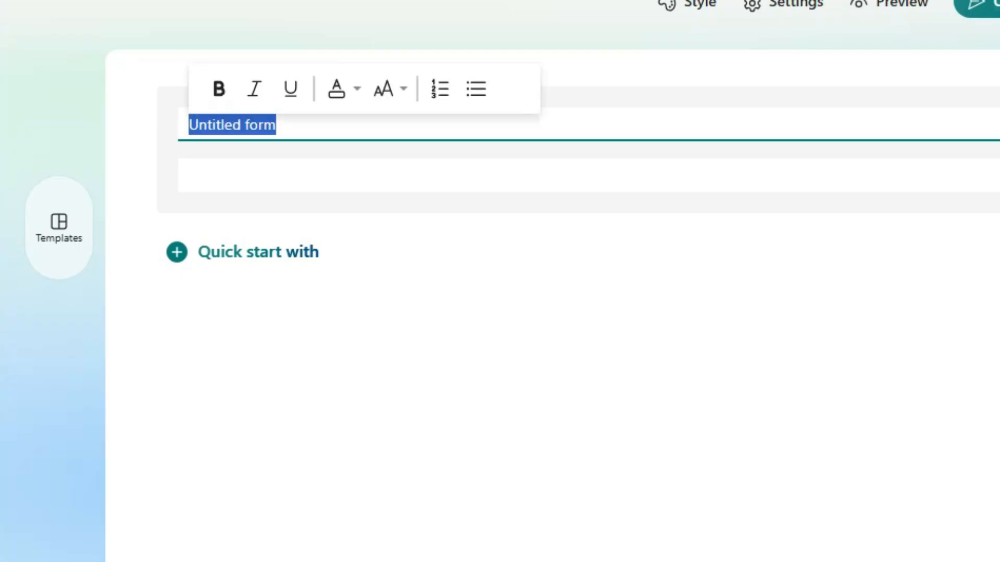
click(136, 128)
click(260, 133)
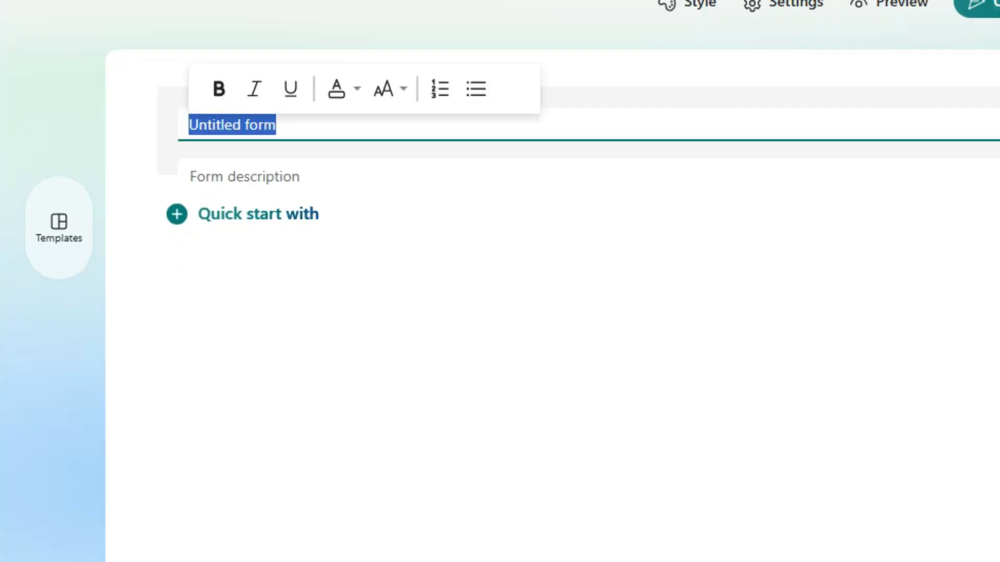
drag(278, 125, 188, 125)
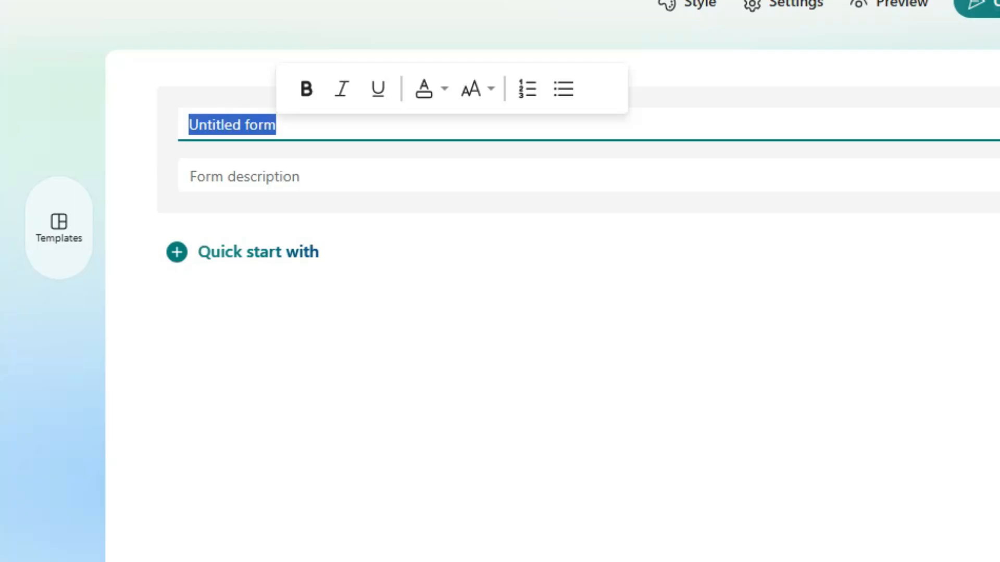
text(Survey / Feedback Form)
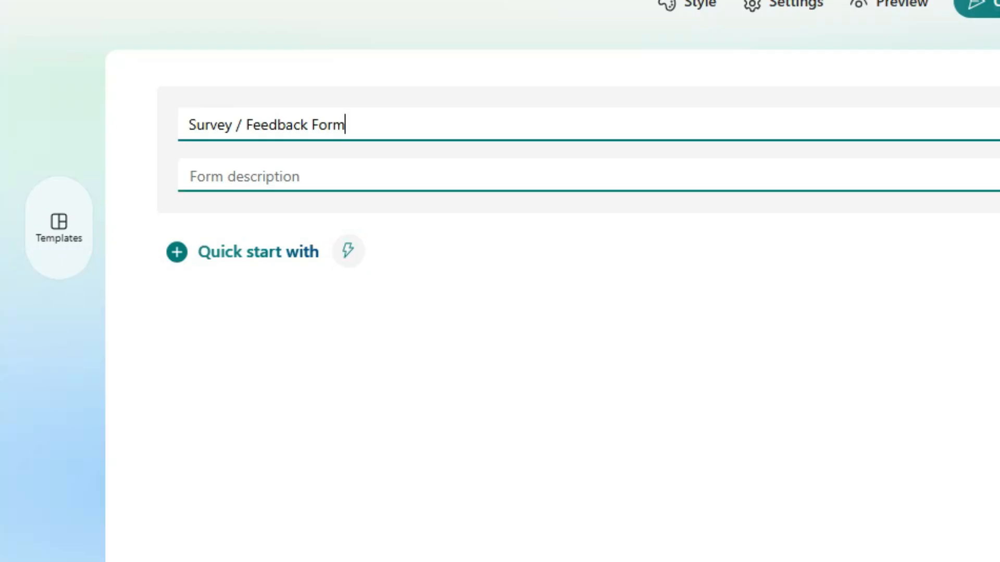
Set the form's title to "Tell Us Your Opinion"
triple_click(238, 125)
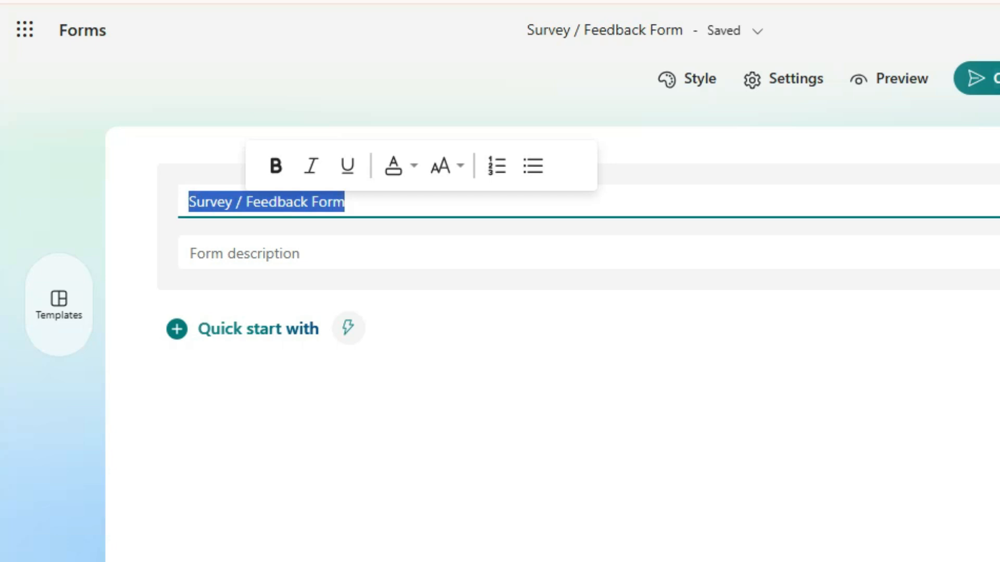
key(BackSpace)
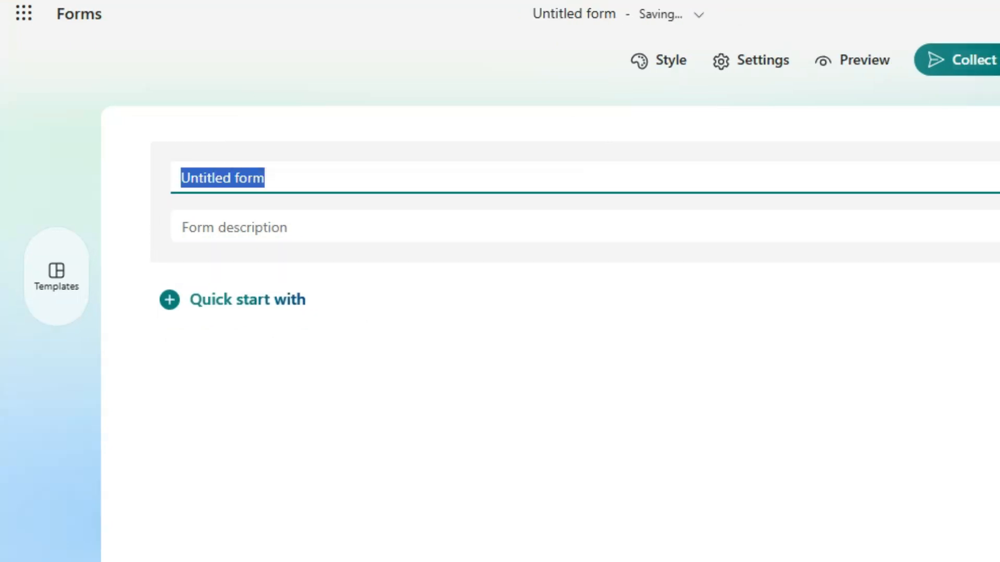
text(Tell Us Your Opinion)
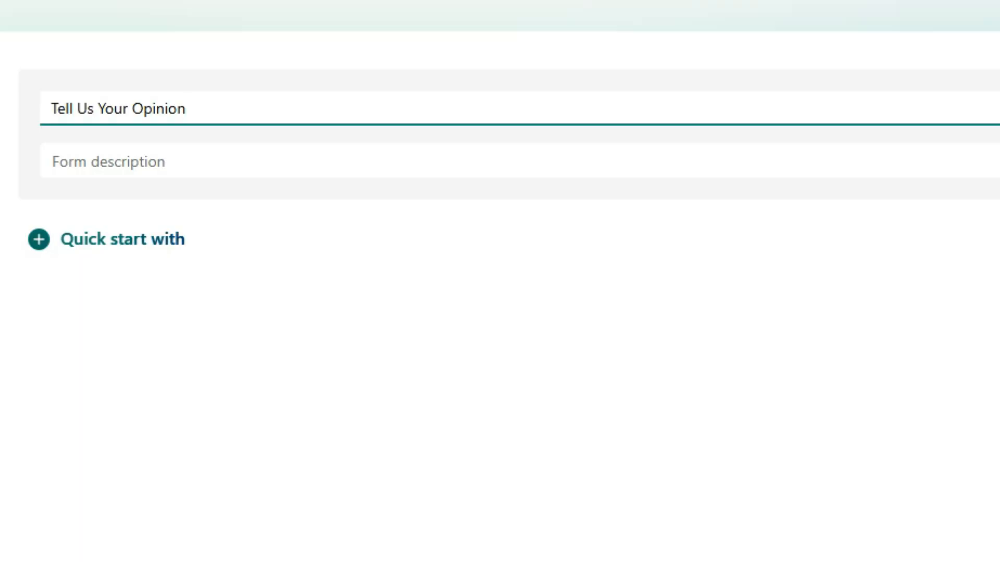
Add a Choice question to the form from the quick start question types
click(39, 240)
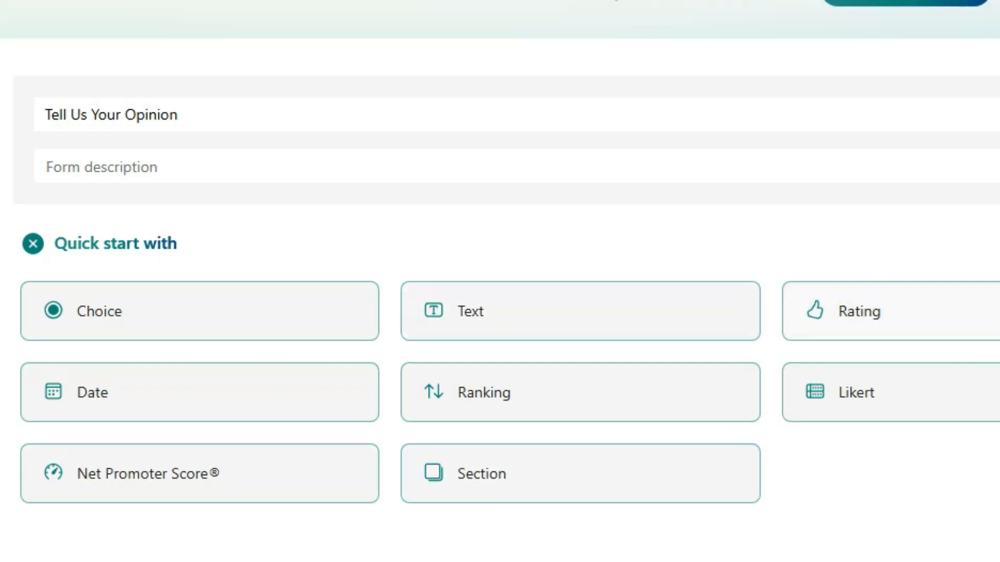
click(199, 311)
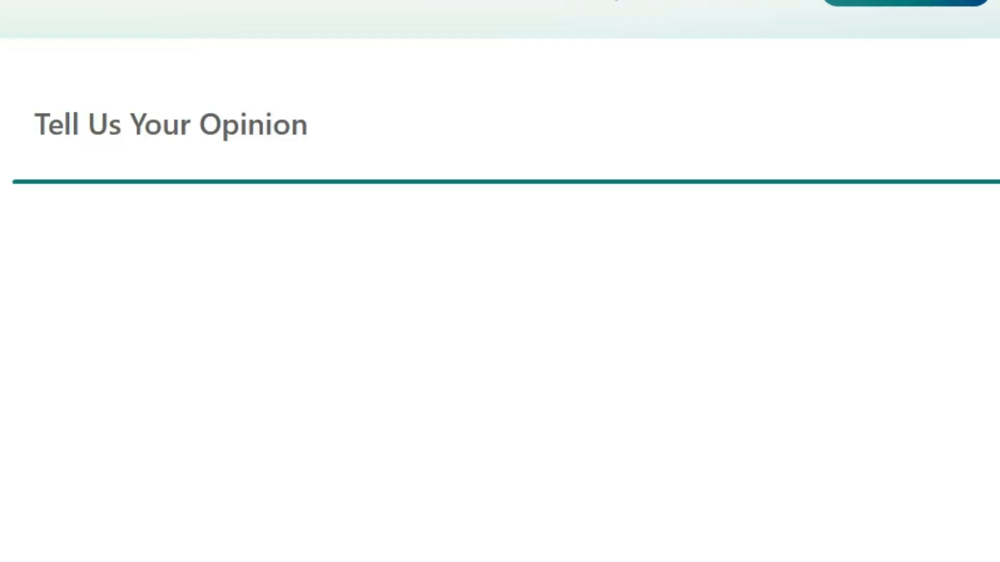
scroll(500, 323, down, 3)
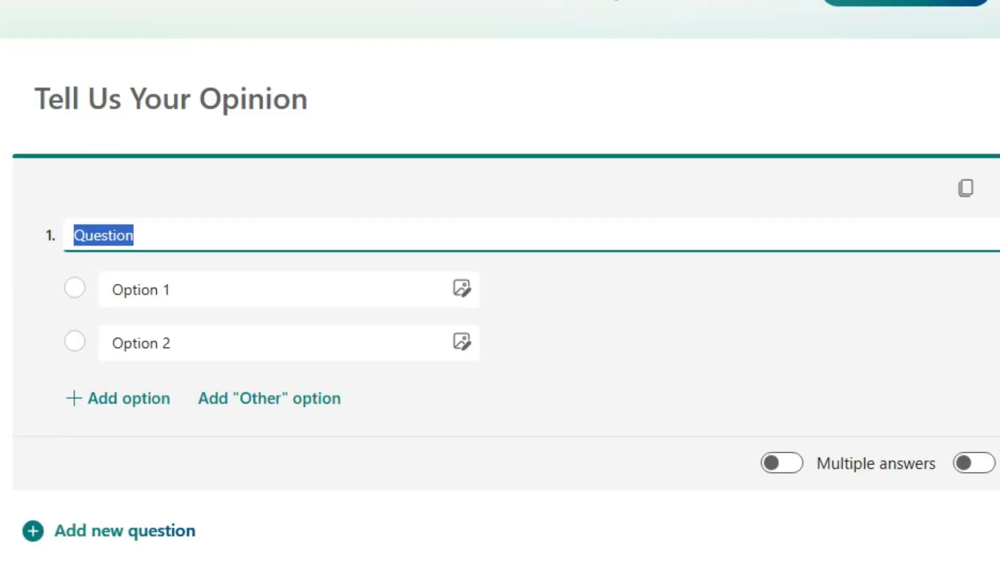
scroll(500, 323, up, 3)
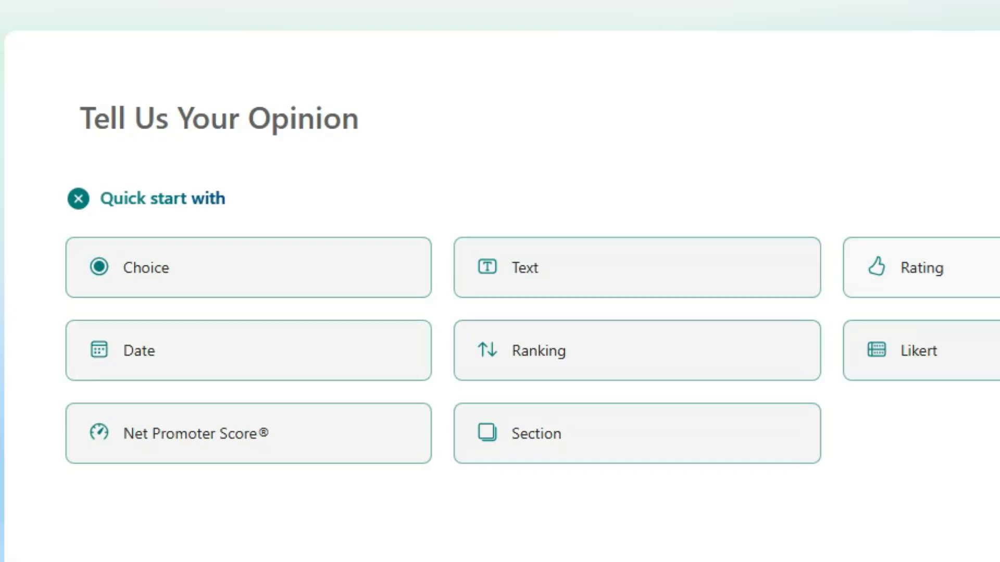
Add two more answer options to the form's first choice question
click(937, 268)
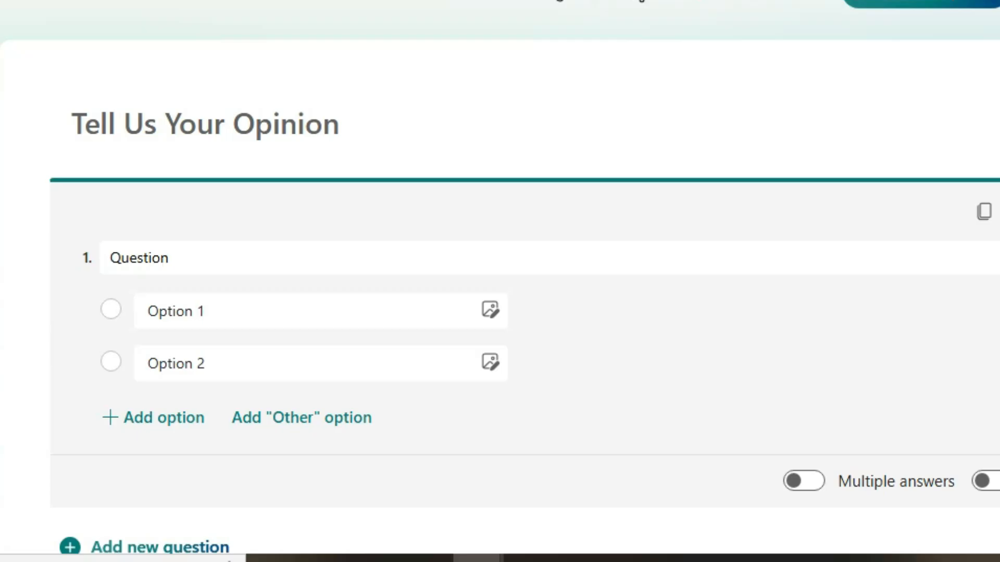
click(154, 418)
click(154, 470)
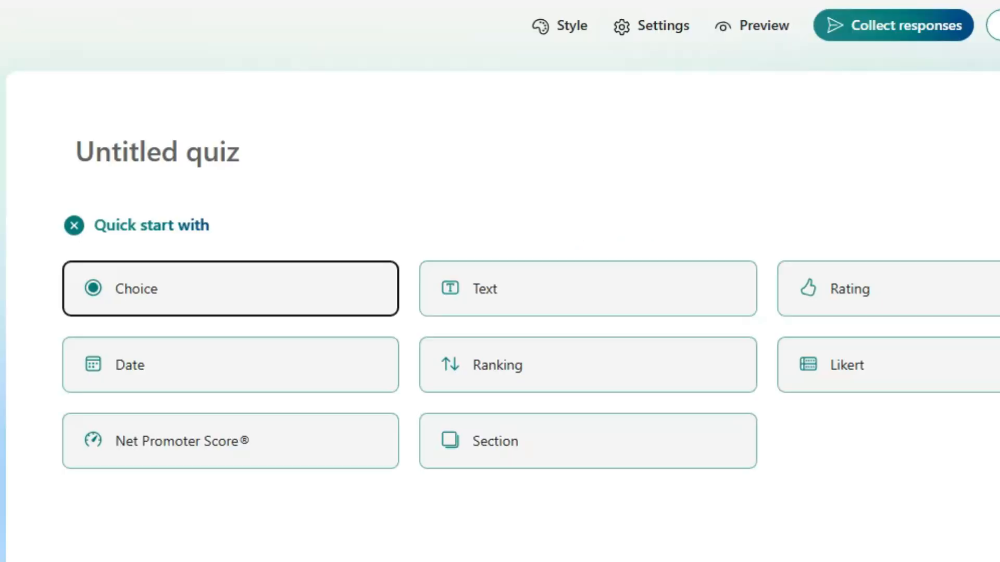
click(158, 152)
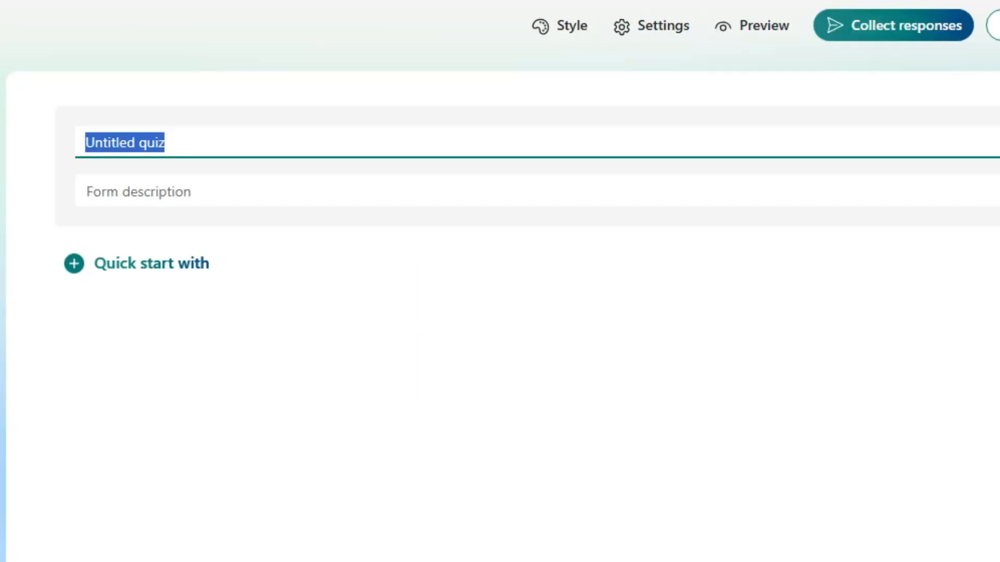
click(165, 143)
key(Escape)
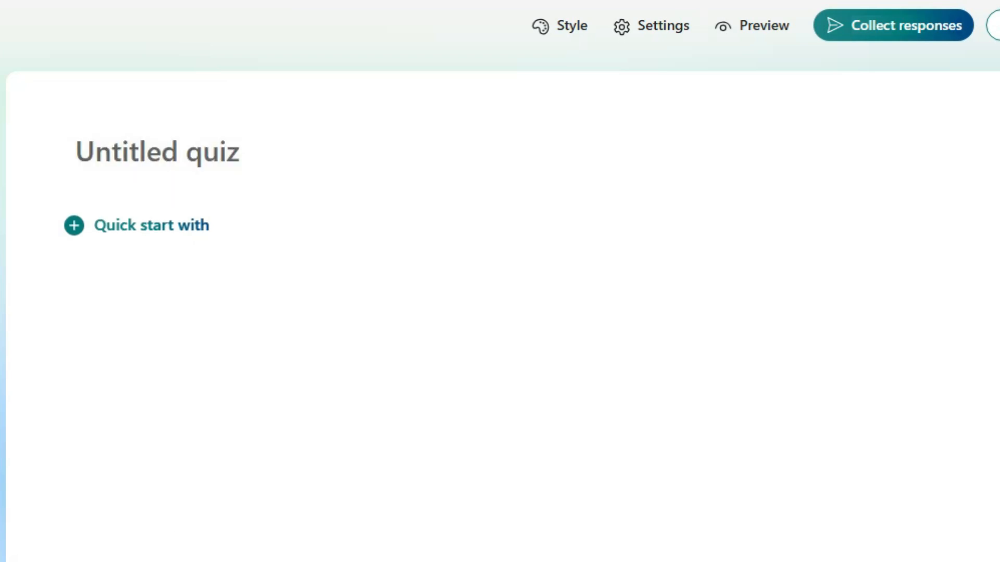
Add a Choice question to the untitled quiz, then select its question text and open the subtitle for editing
click(74, 225)
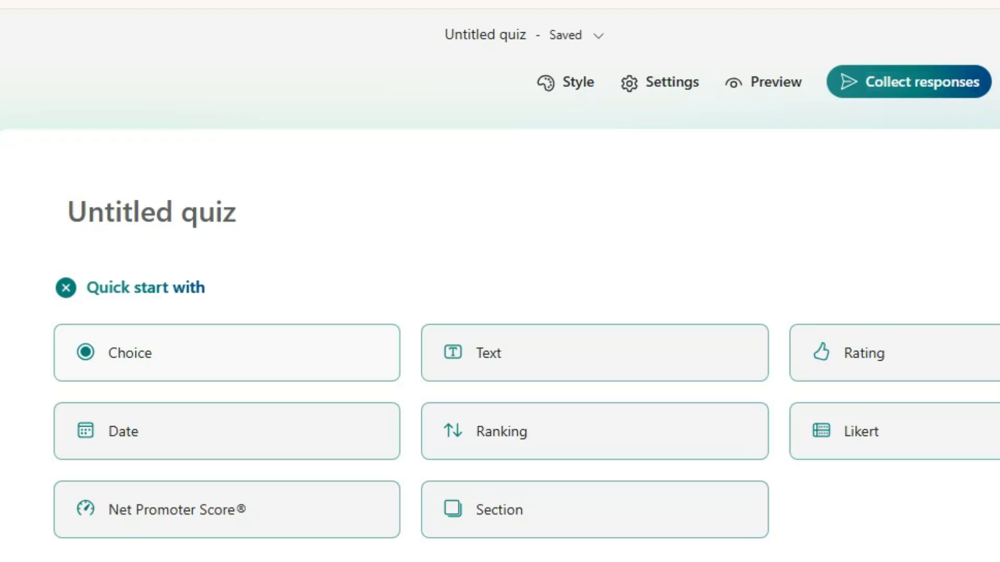
click(130, 353)
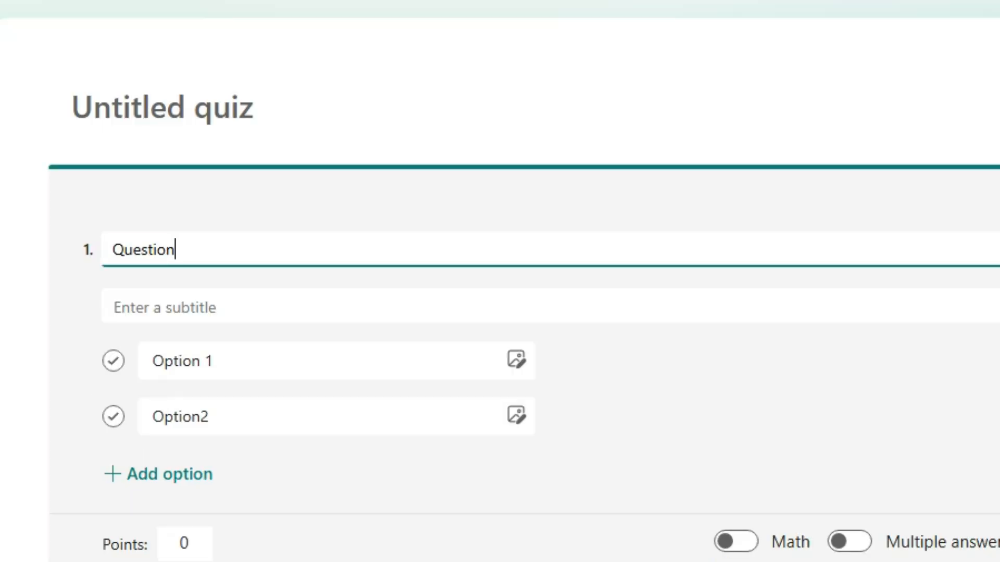
drag(175, 250, 112, 250)
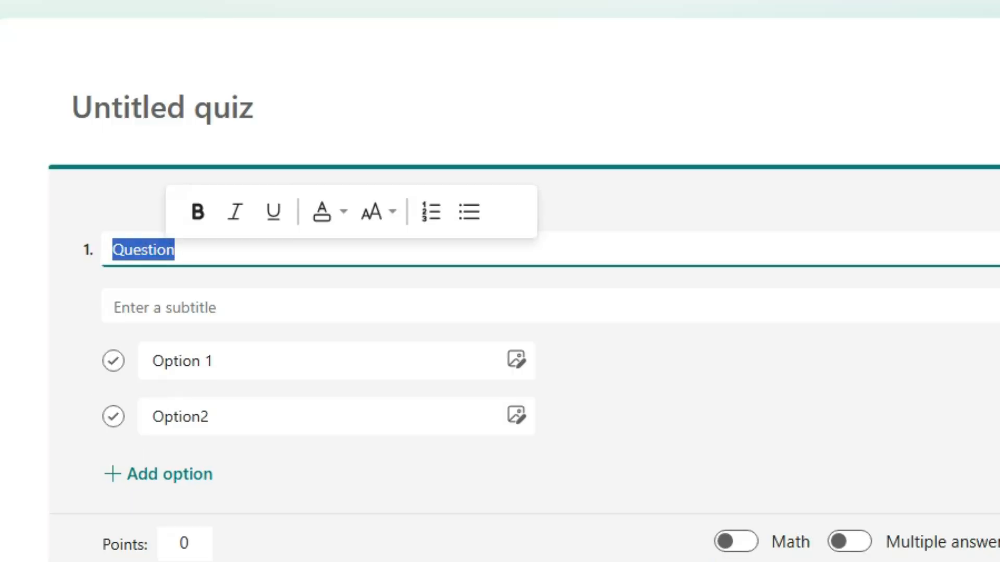
click(164, 308)
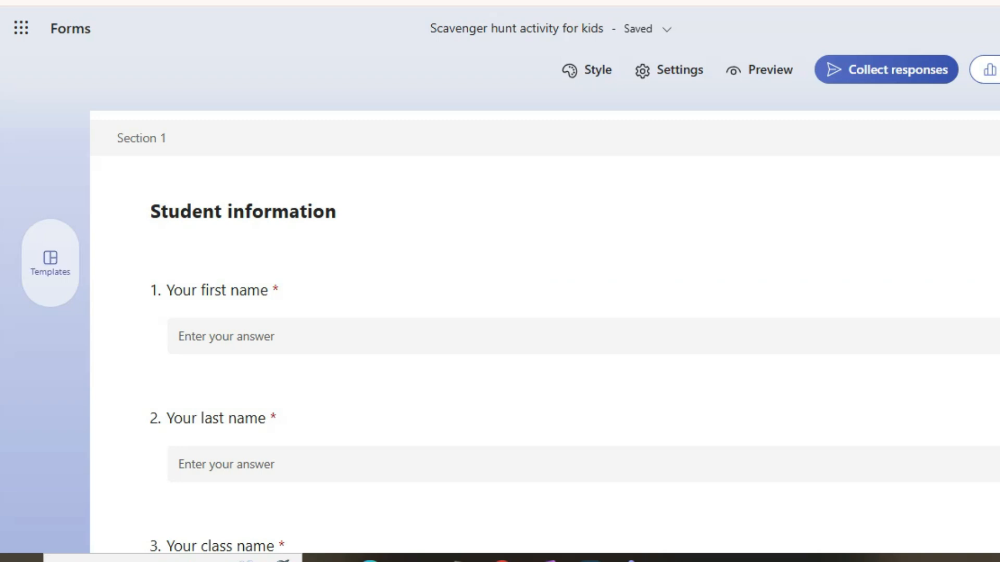
Switch the quiz to the featured template "University student assessment"
click(50, 263)
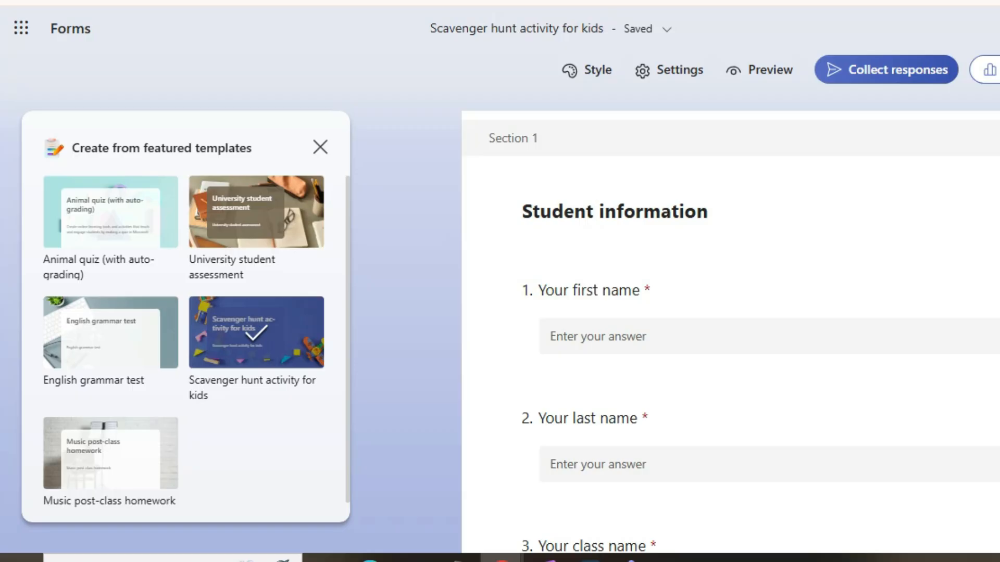
key(Tab)
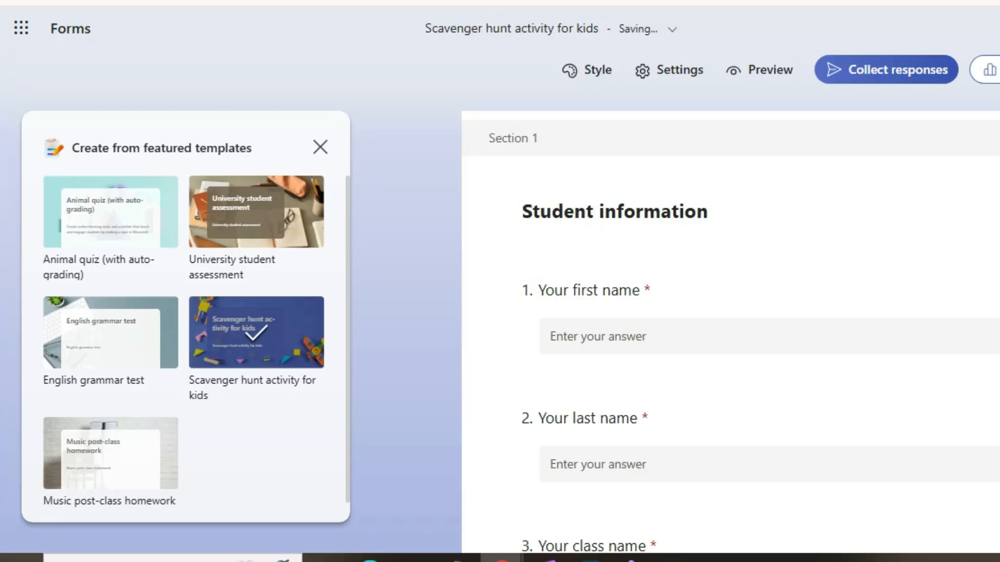
click(256, 212)
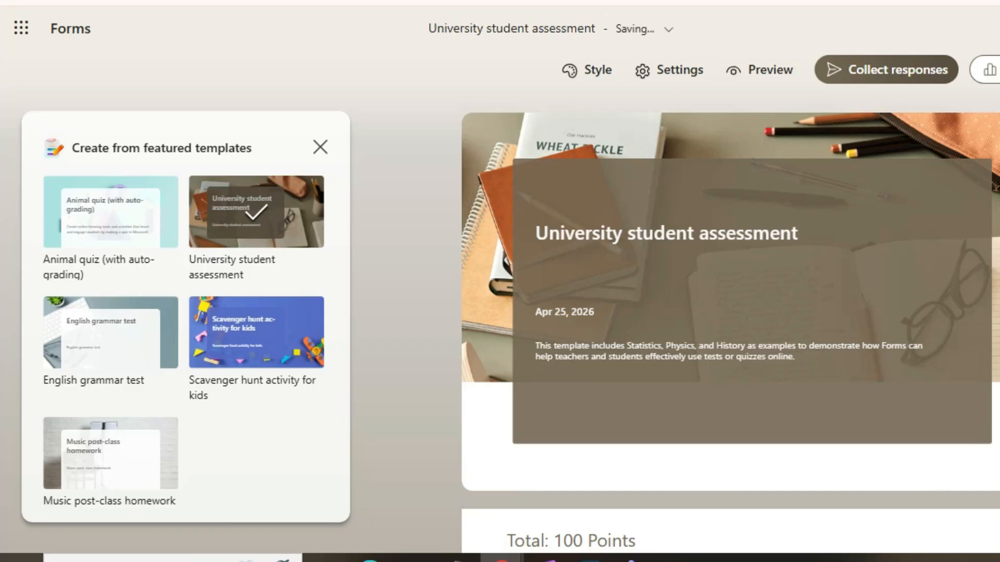
Examine the University student assessment template's title, student information fields and statistics questions
double_click(667, 234)
scroll(667, 234, down, 3)
scroll(666, 234, up, 3)
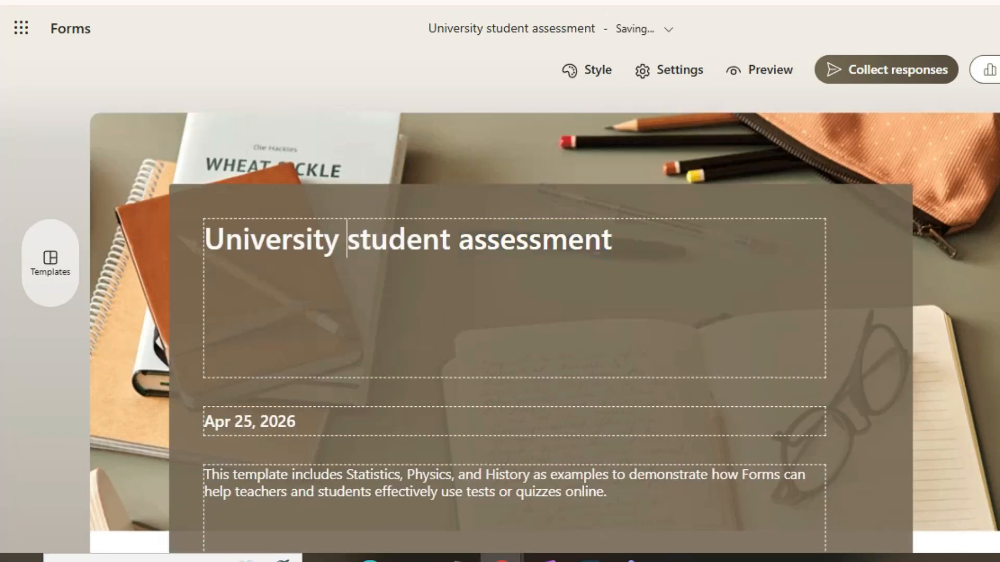
triple_click(349, 240)
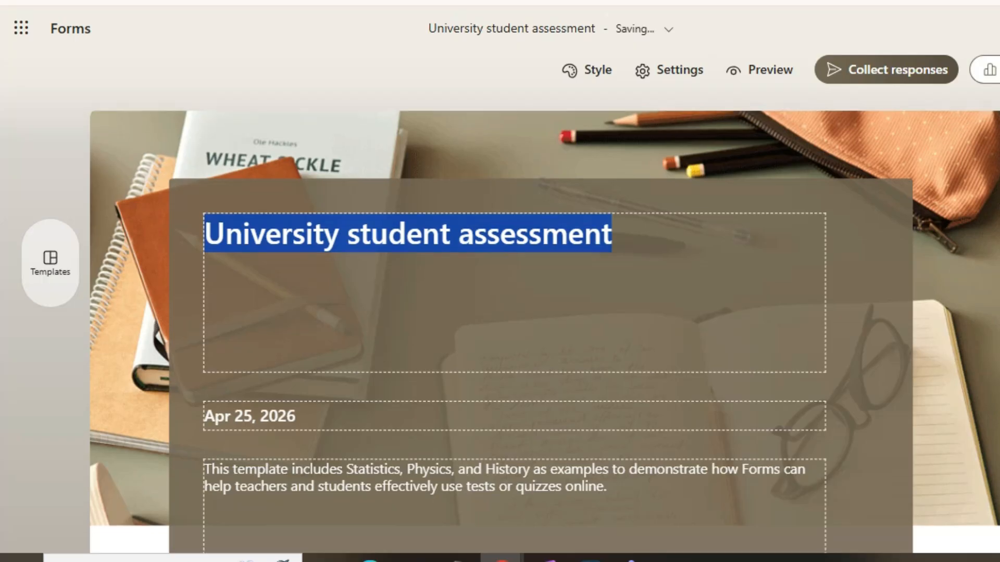
scroll(544, 334, down, 10)
scroll(544, 333, down, 15)
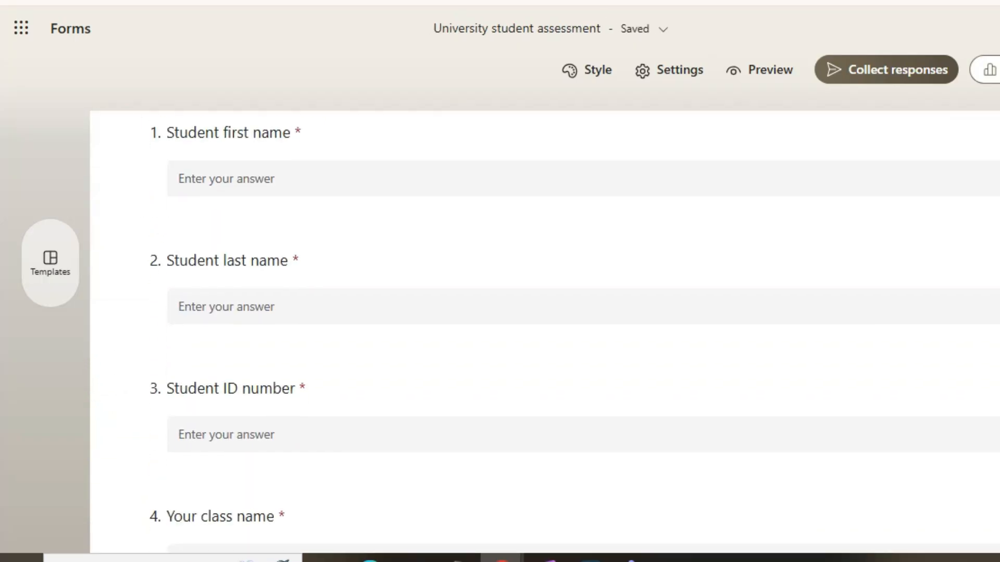
scroll(544, 333, down, 15)
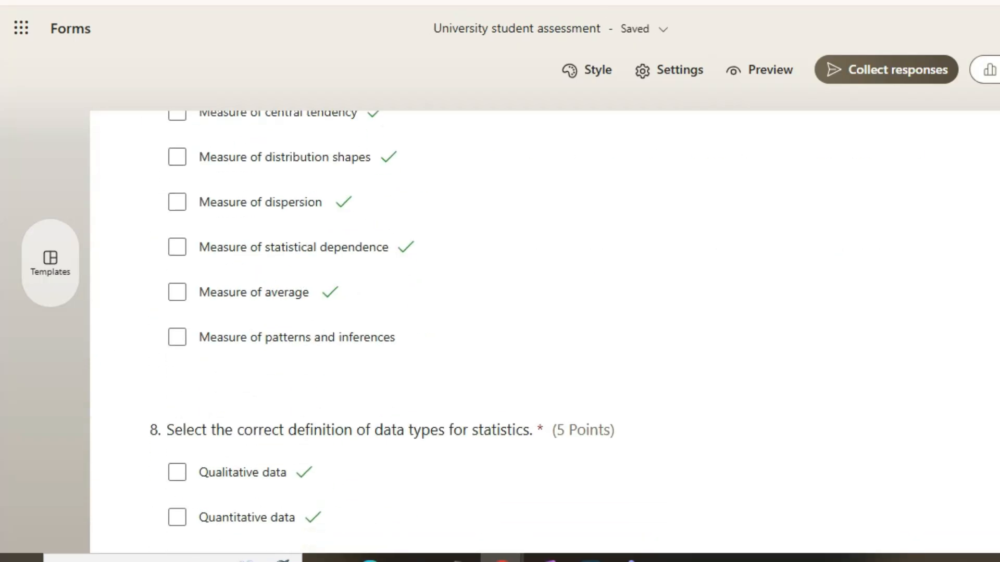
Open the response collection options for the University student assessment, show its QR code, and copy the shortened link
scroll(544, 333, down, 15)
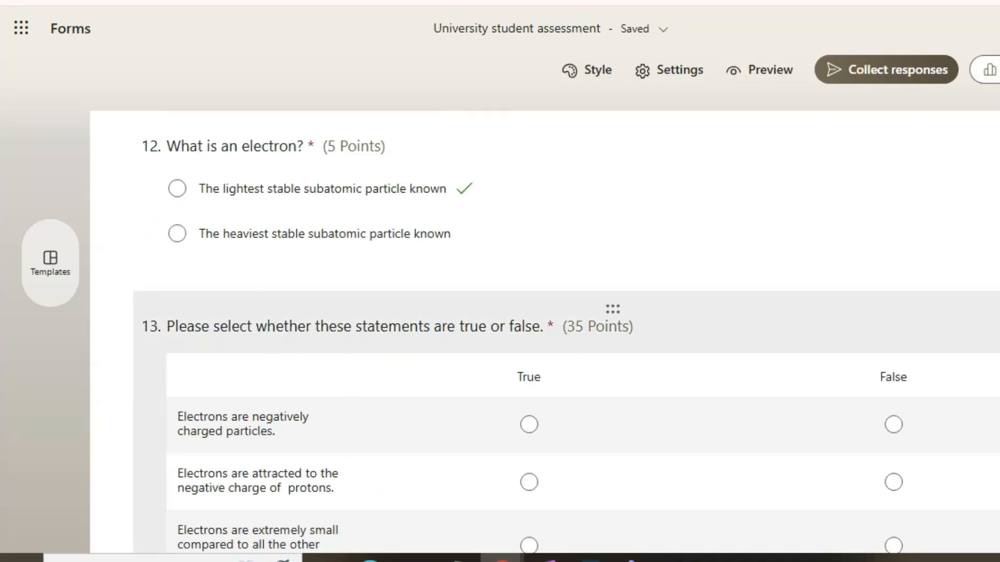
scroll(544, 333, up, 15)
scroll(544, 334, up, 20)
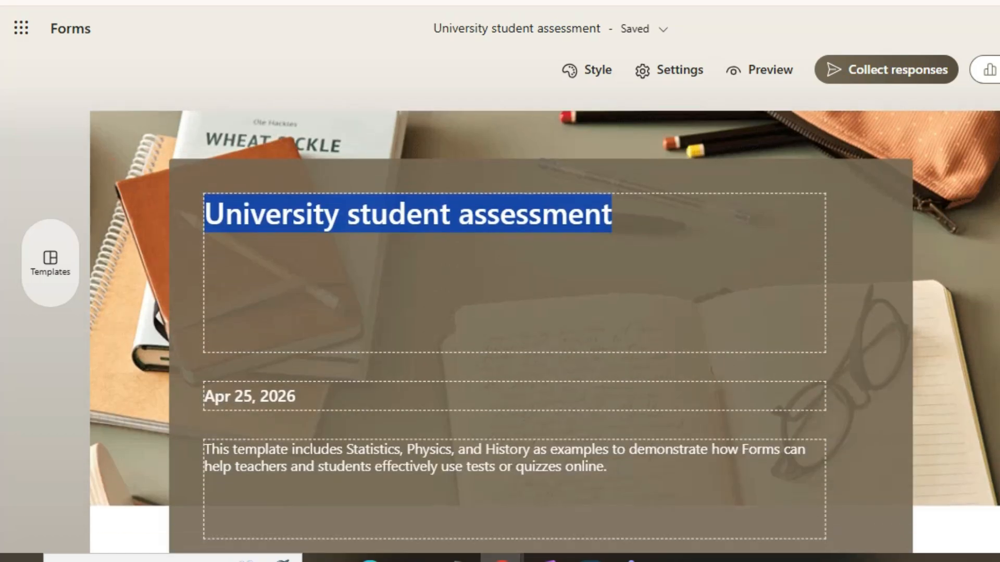
scroll(544, 333, down, 1)
click(887, 69)
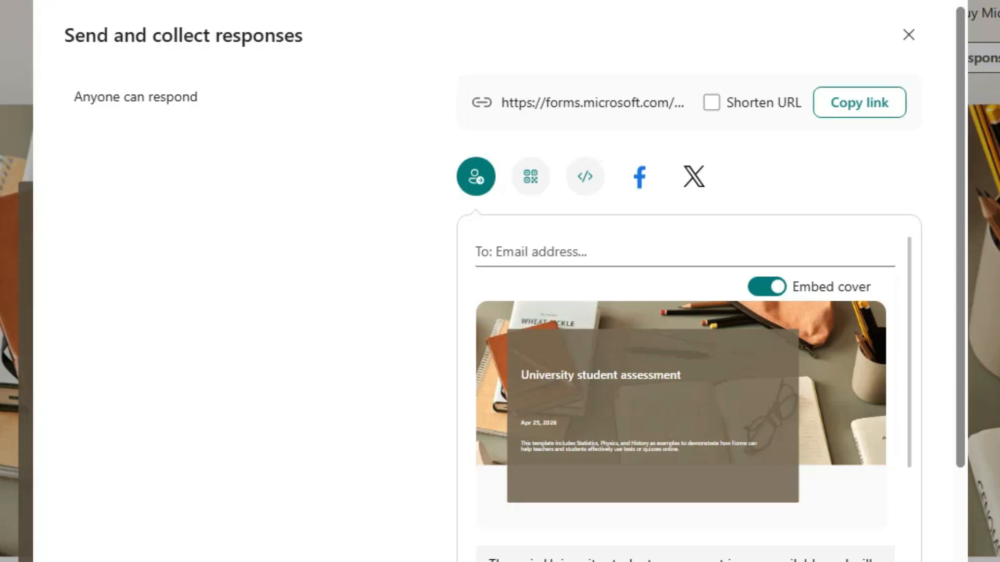
click(859, 102)
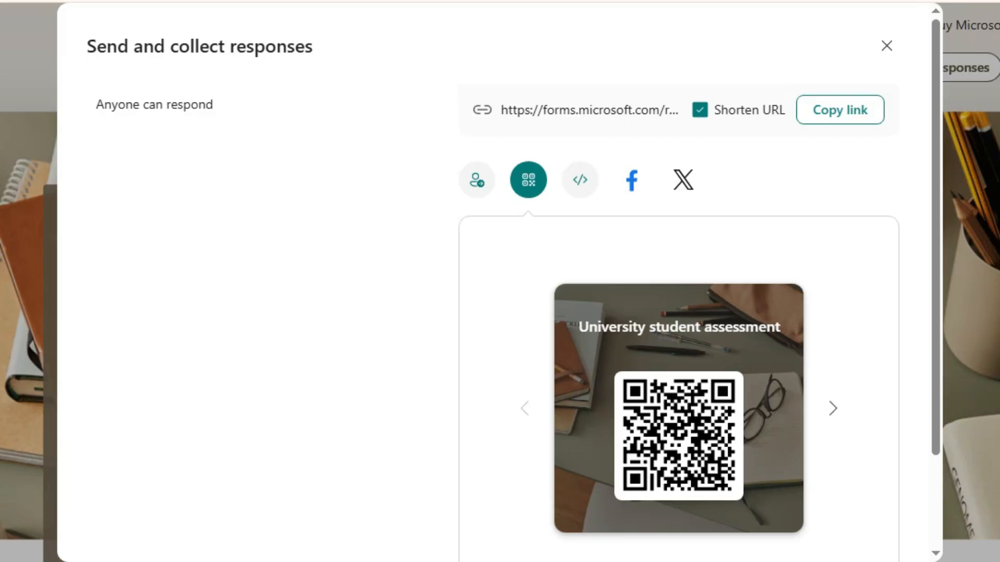
scroll(500, 281, down, 2)
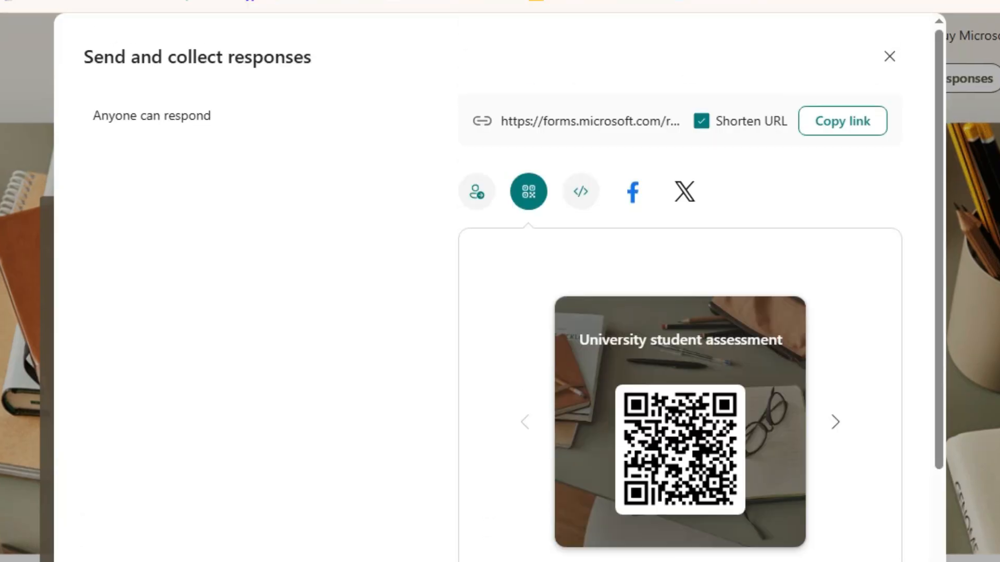
click(842, 121)
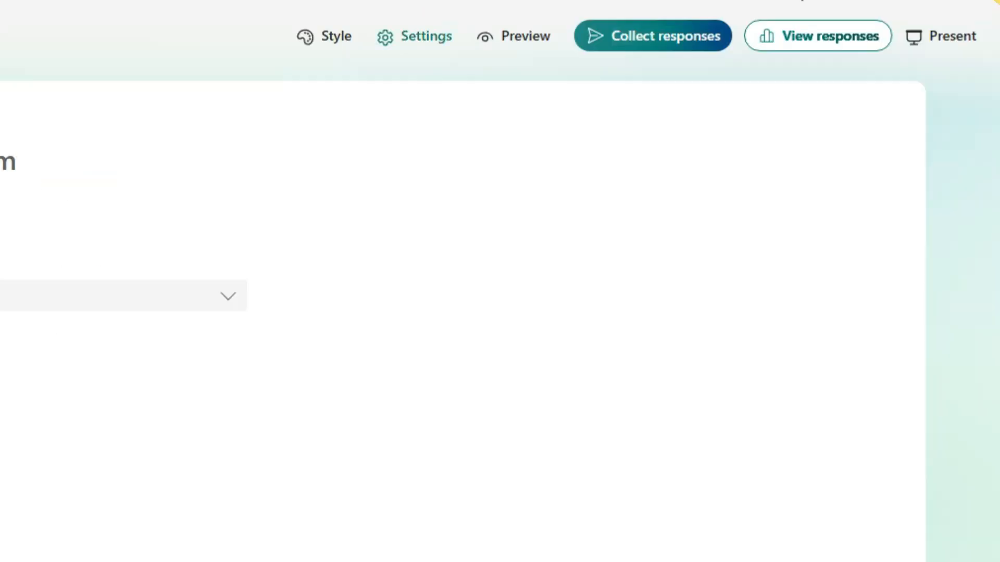
Allow respondents to save and edit their responses in the untitled form's settings
click(415, 36)
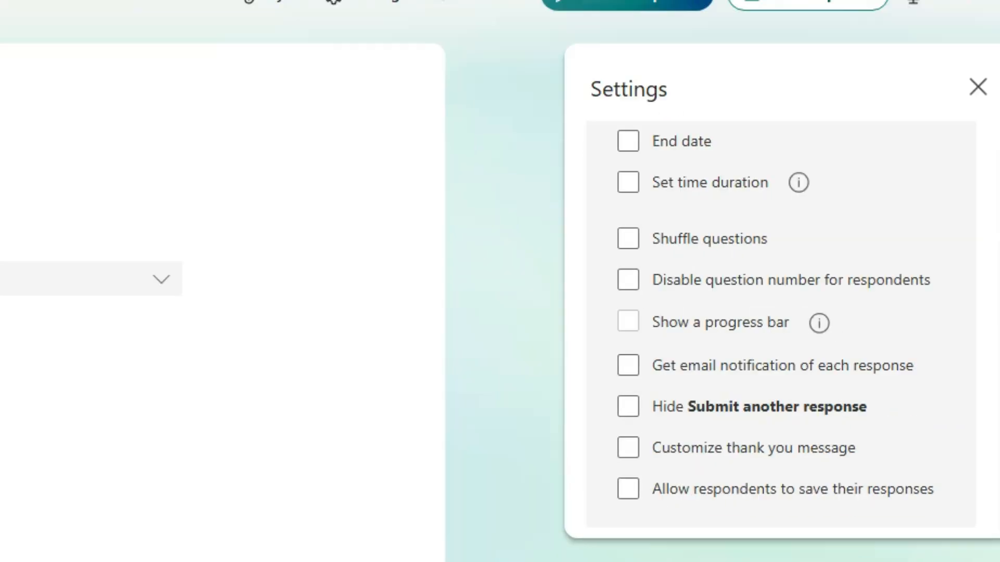
click(628, 489)
scroll(781, 325, down, 1)
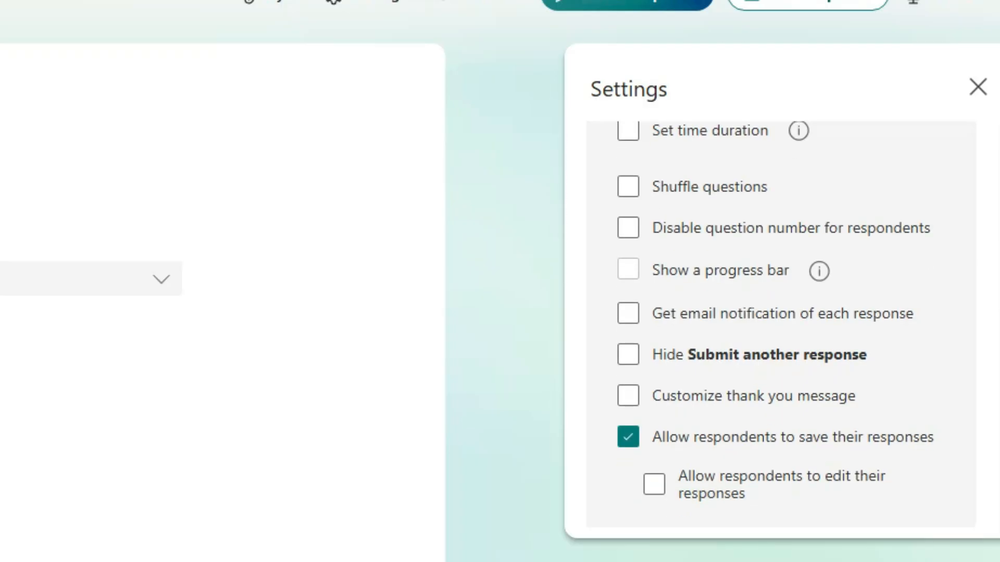
click(654, 485)
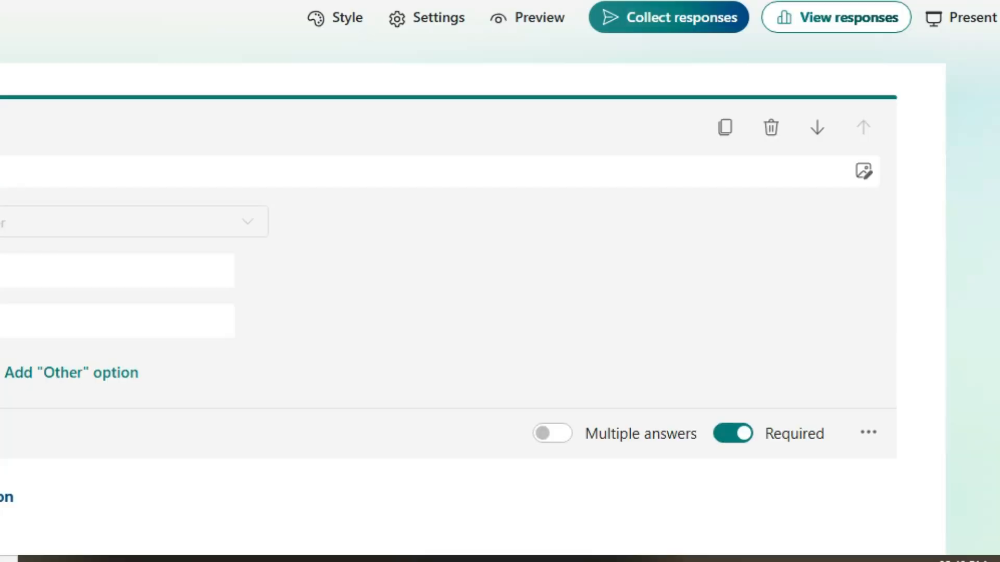
Open branching for the form's required drop-down choice question
click(868, 433)
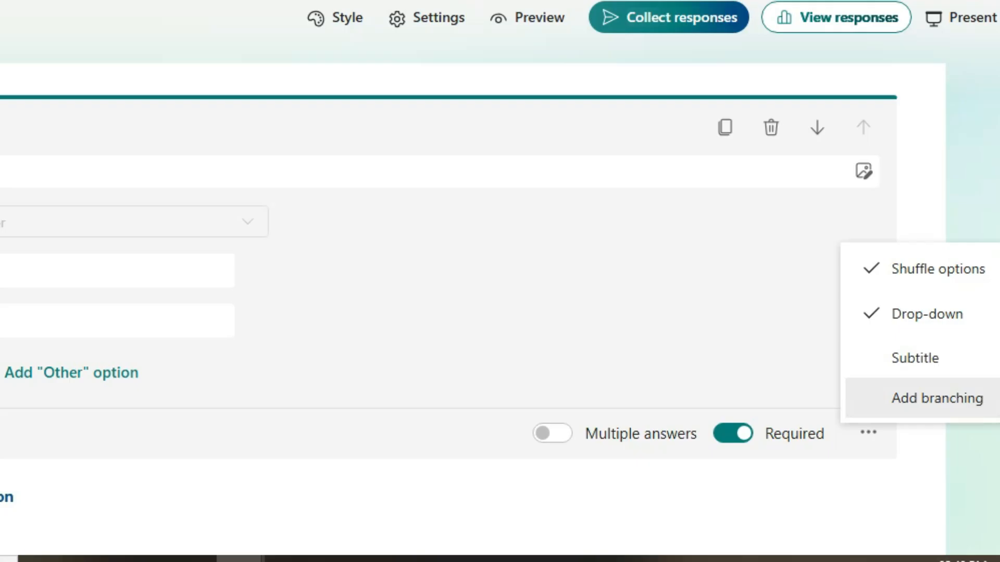
click(932, 398)
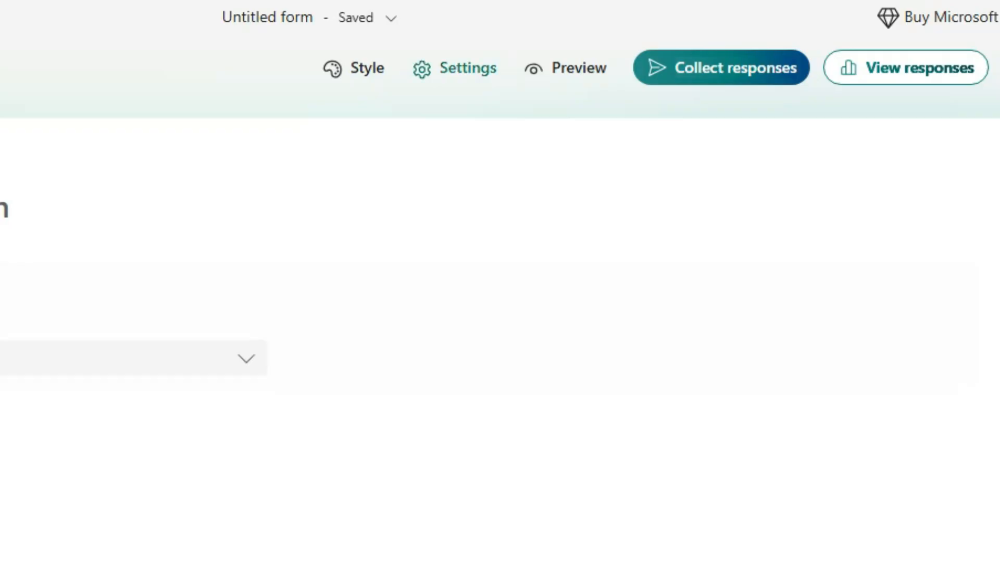
Set the form to accept responses with a start date, a 30-minute time duration and email notification of each response
click(466, 67)
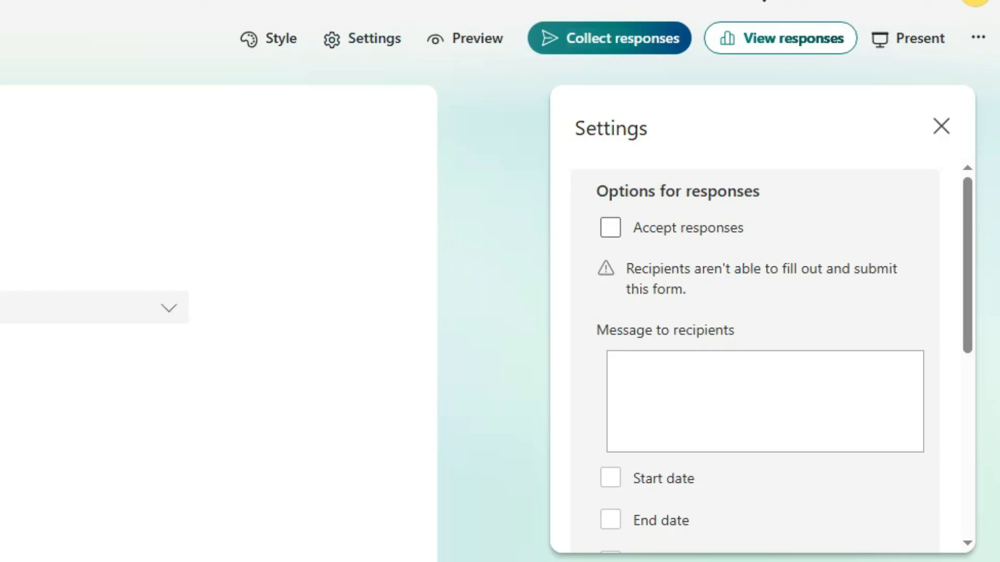
click(610, 228)
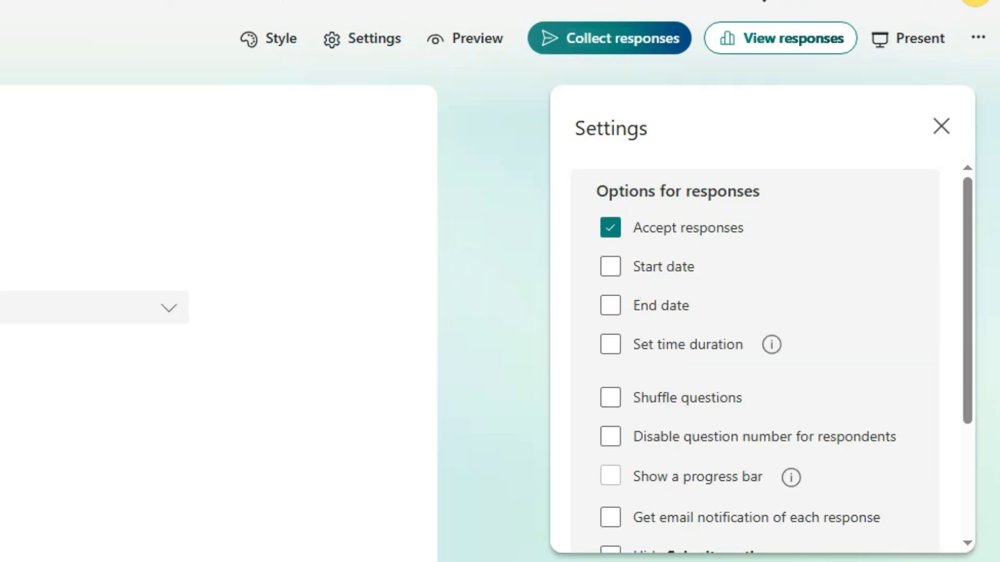
click(611, 266)
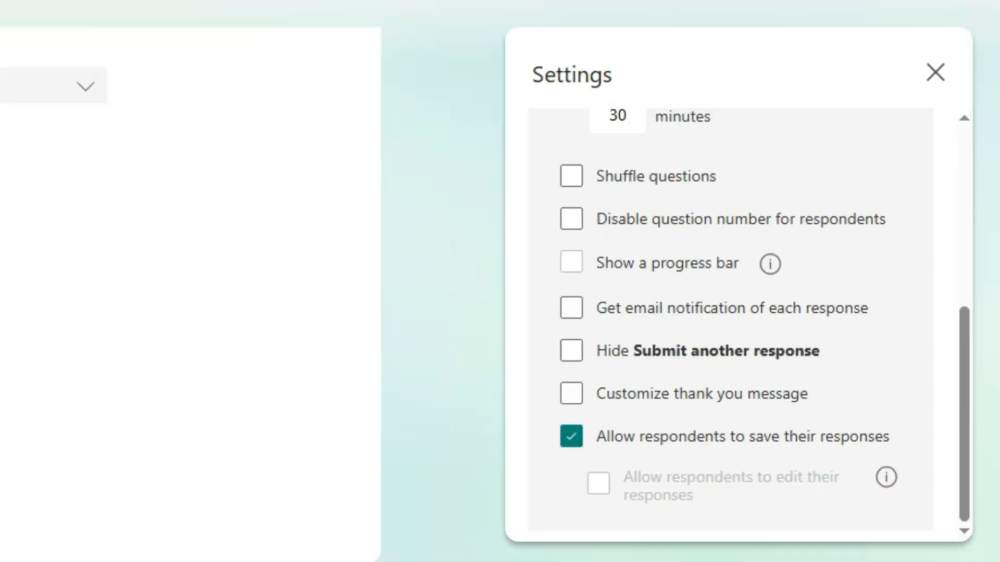
click(571, 308)
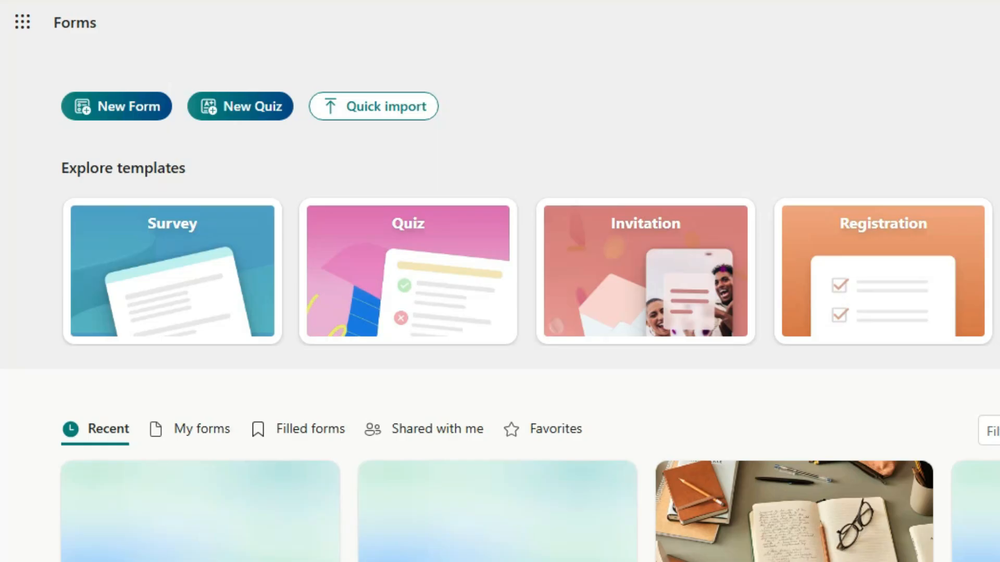
Look through the available Microsoft 365 apps and the recent forms on the Forms home page
click(22, 22)
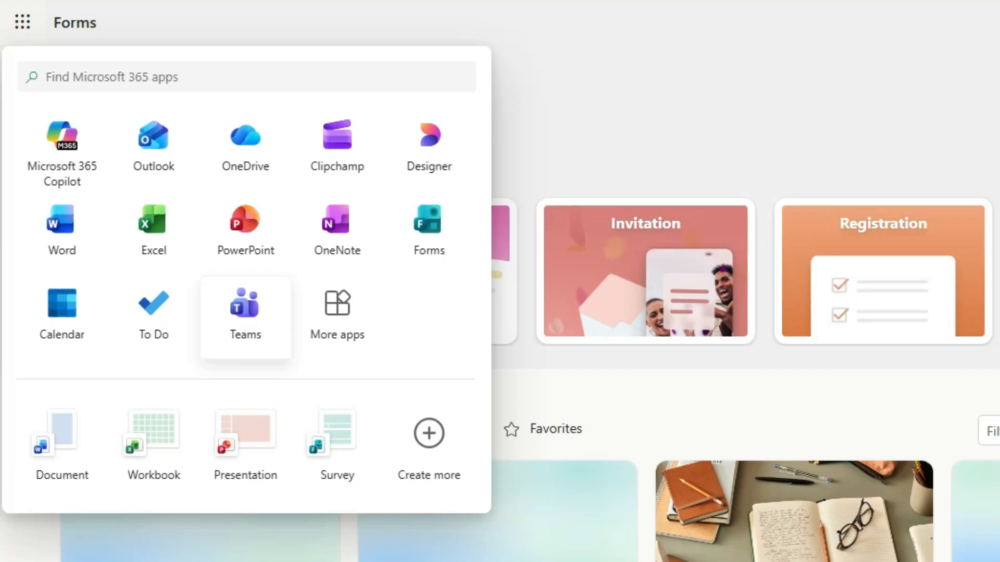
key(Escape)
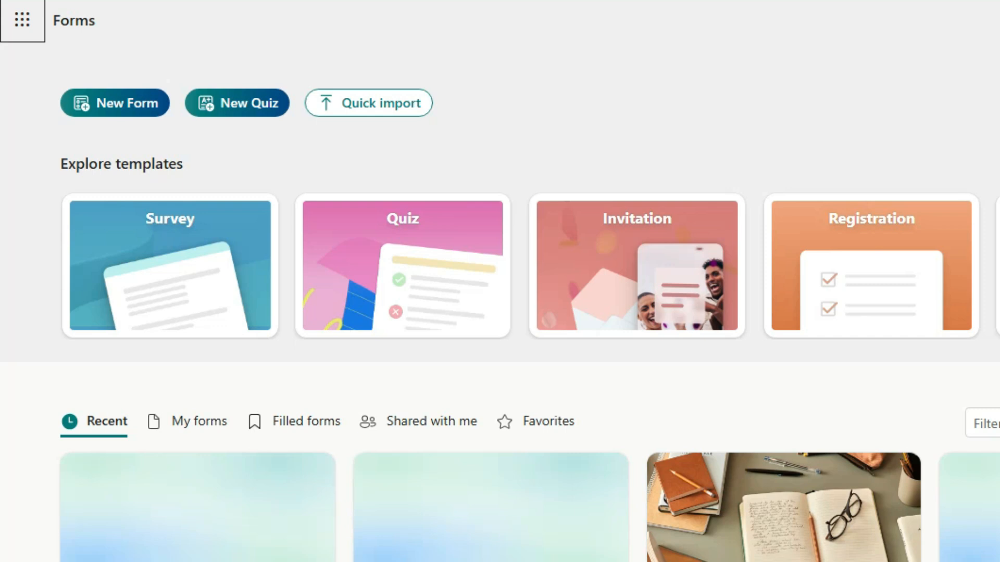
scroll(500, 312, down, 3)
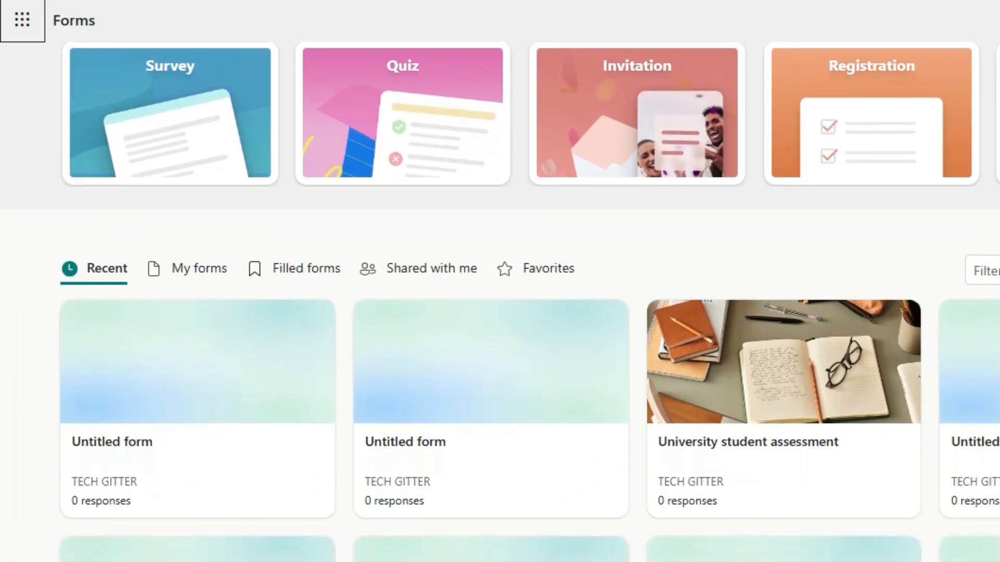
scroll(499, 312, down, 2)
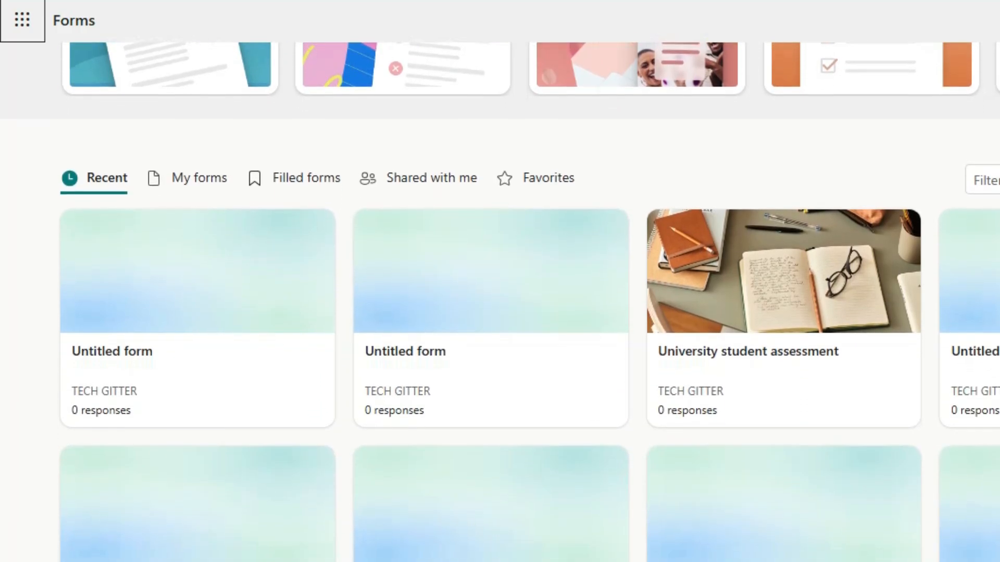
scroll(500, 313, down, 1)
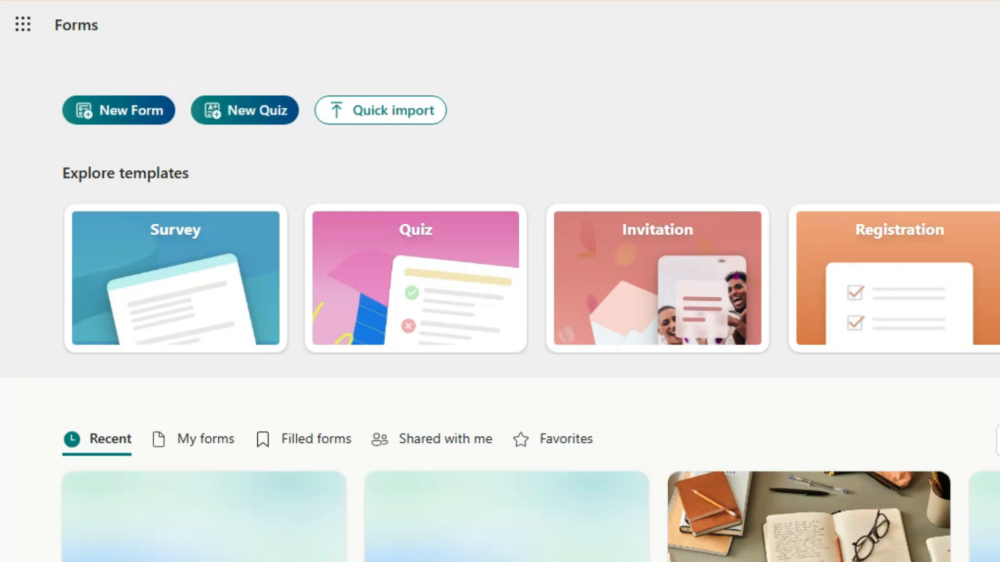
key(Down)
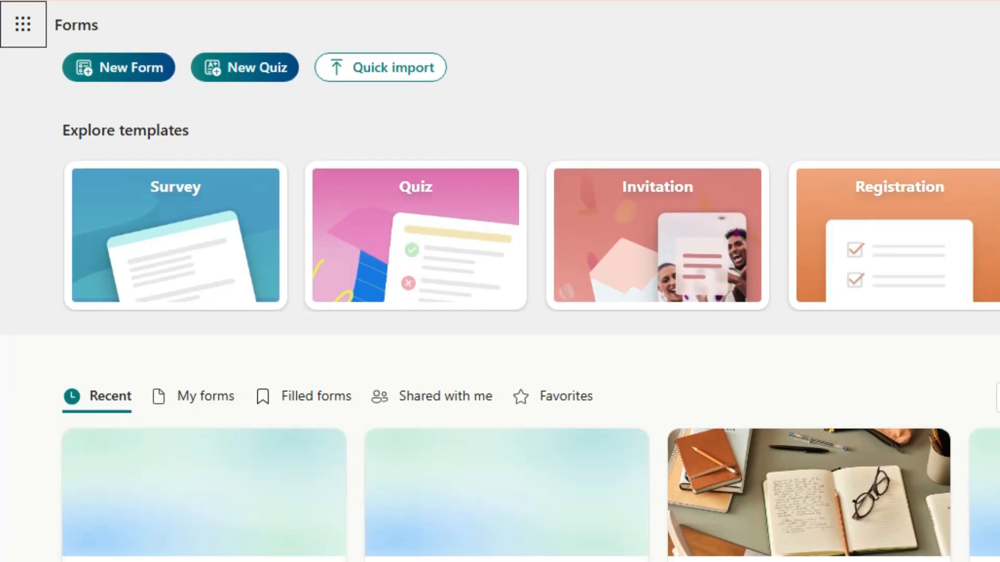